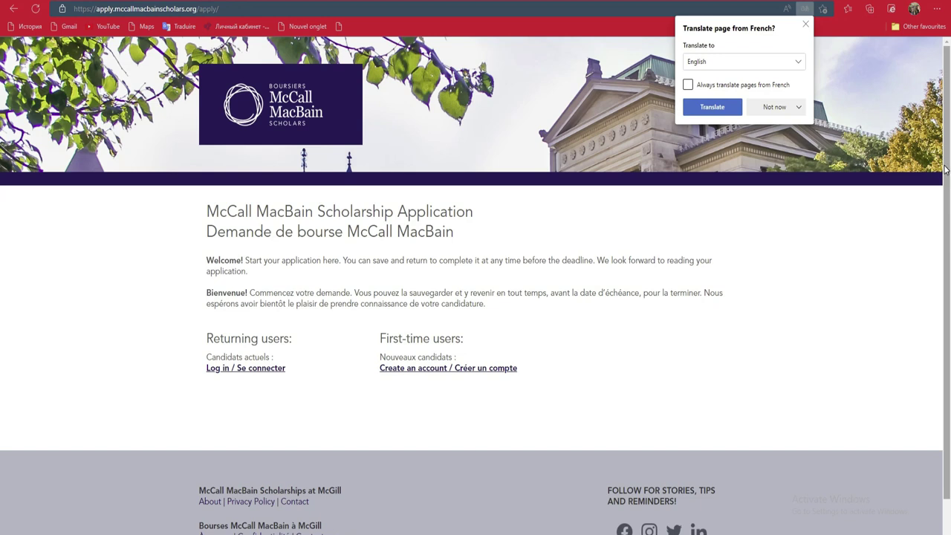
Step: Decline translating the page from French and scroll through the bilingual welcome page
click(4, 187)
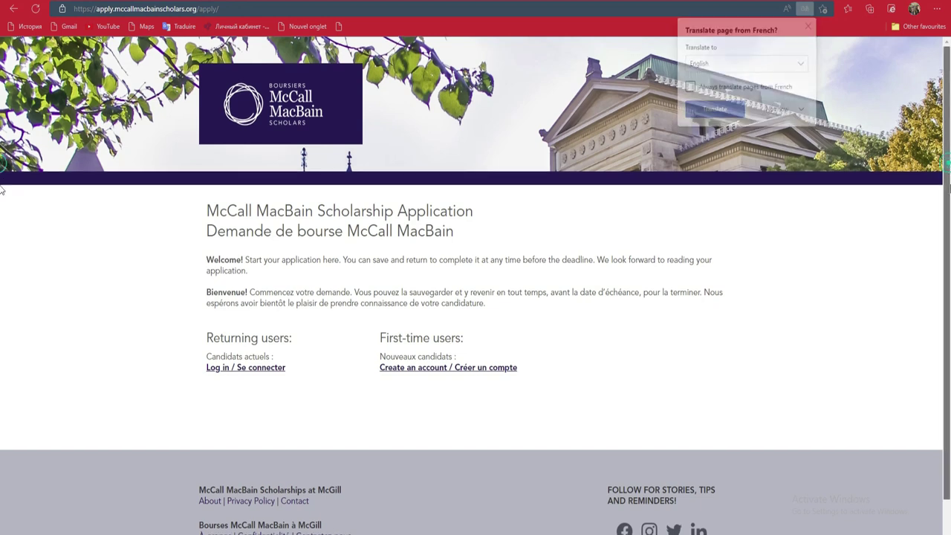
scroll(3, 245, down, 1)
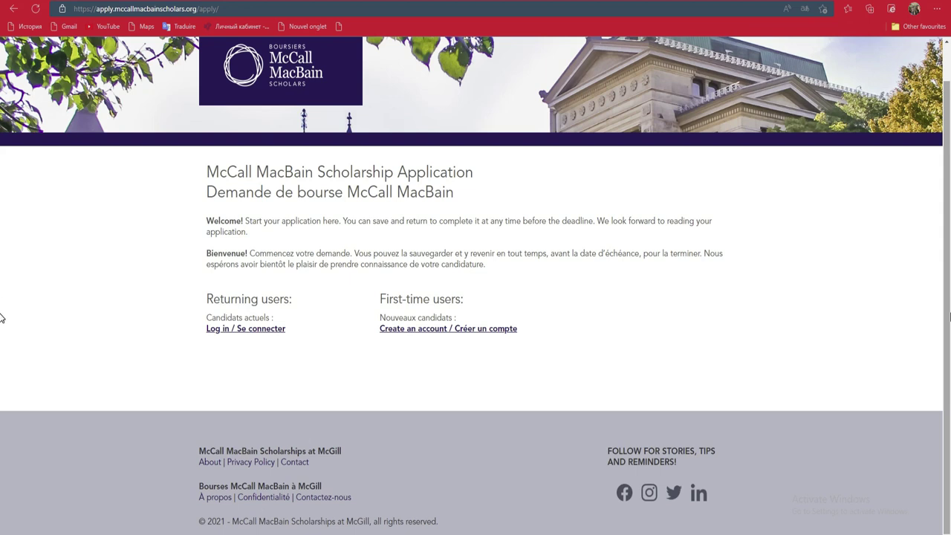
scroll(2, 283, up, 1)
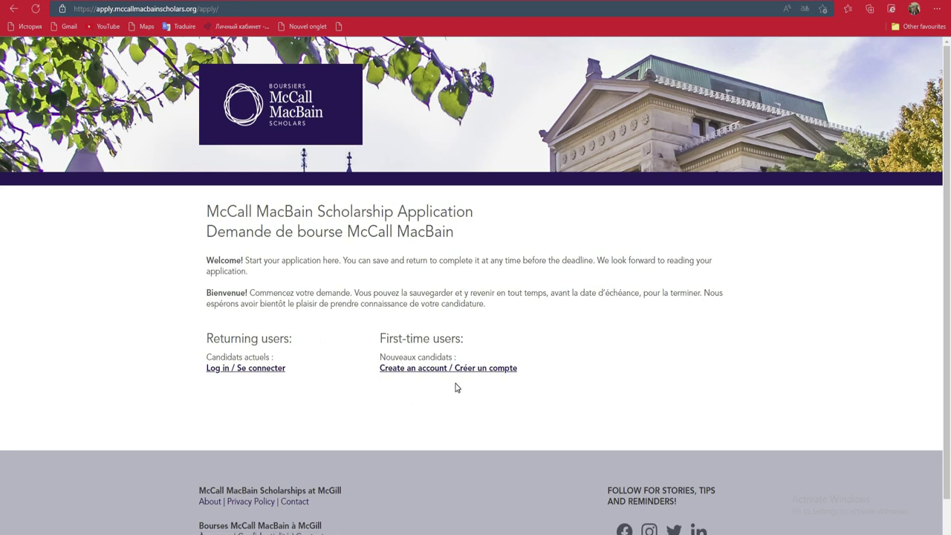
scroll(1, 295, down, 1)
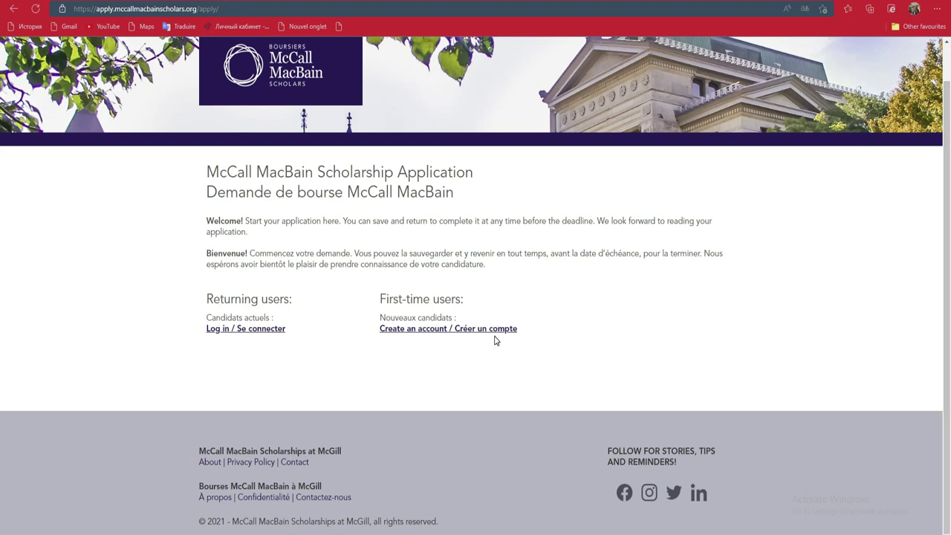
Step: Start creating a new account and enter the applicant's Gmail address as the email
click(432, 330)
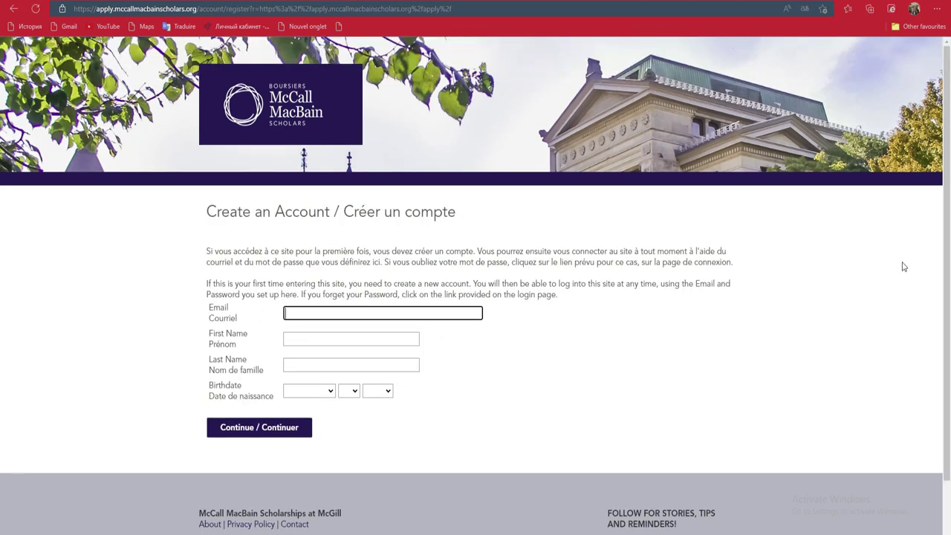
scroll(1, 201, down, 2)
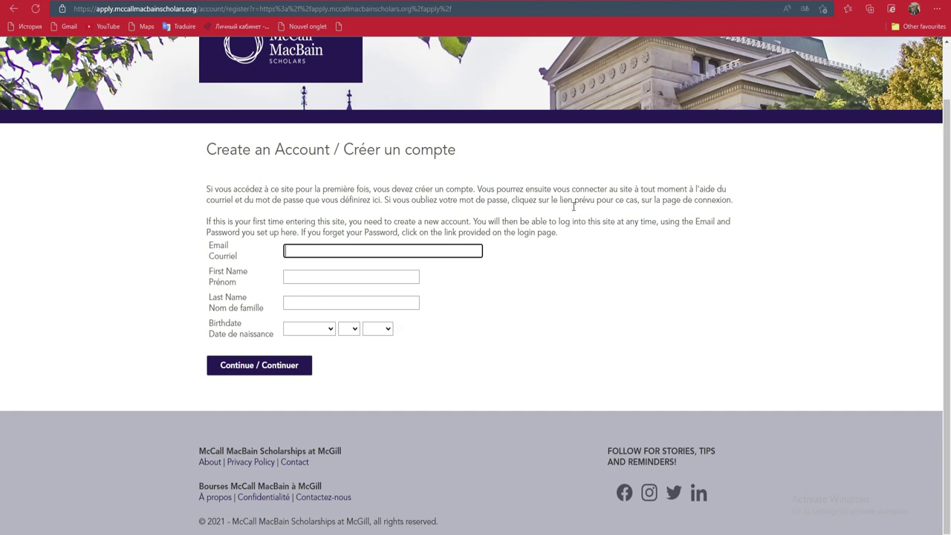
click(339, 254)
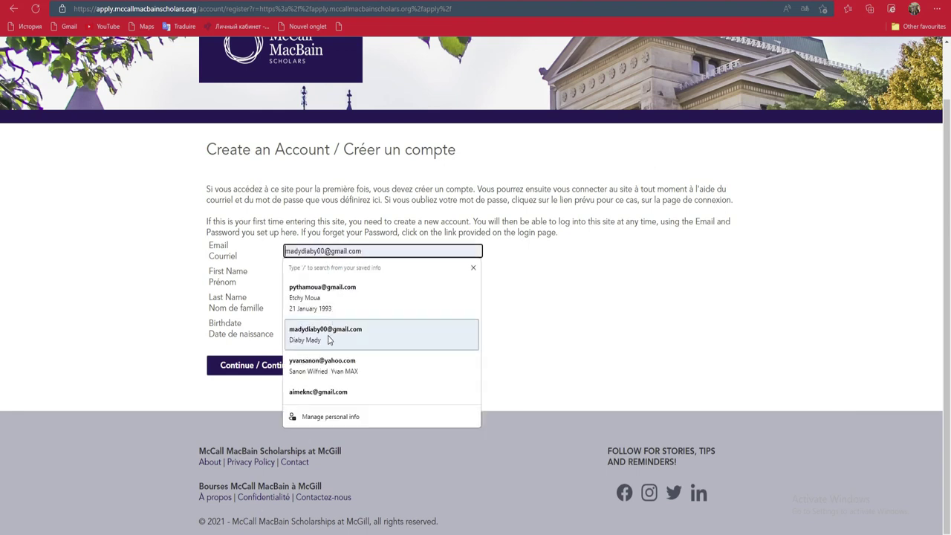
click(401, 251)
click(410, 251)
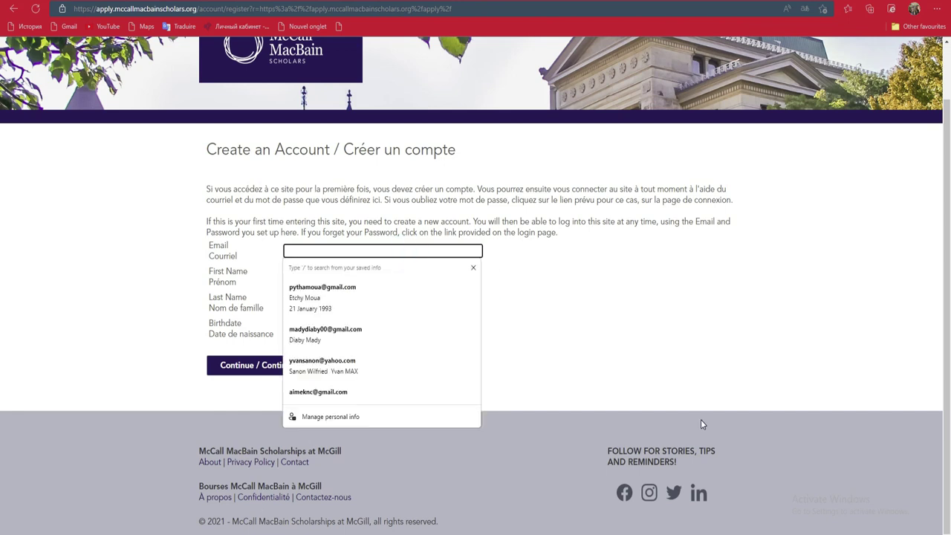
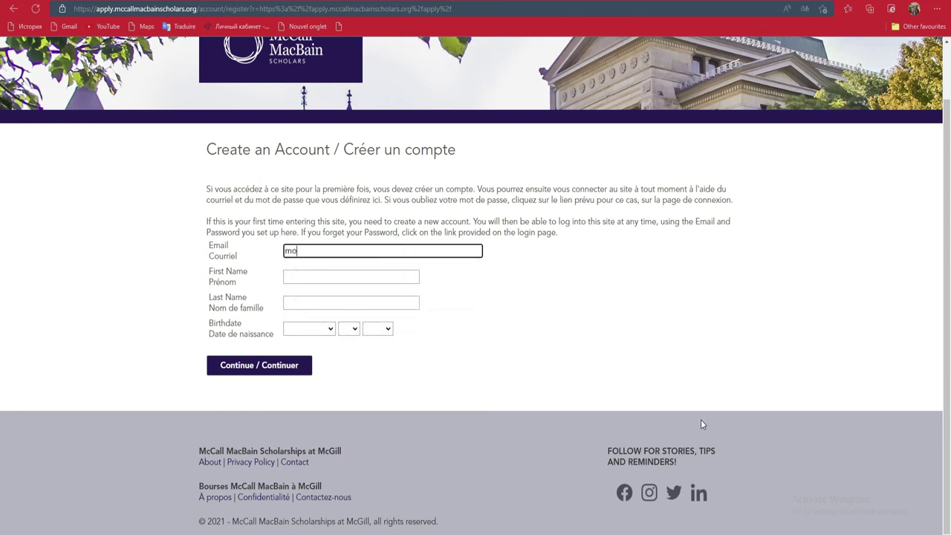
Step: Fill in the applicant's first name and last name
key(Tab)
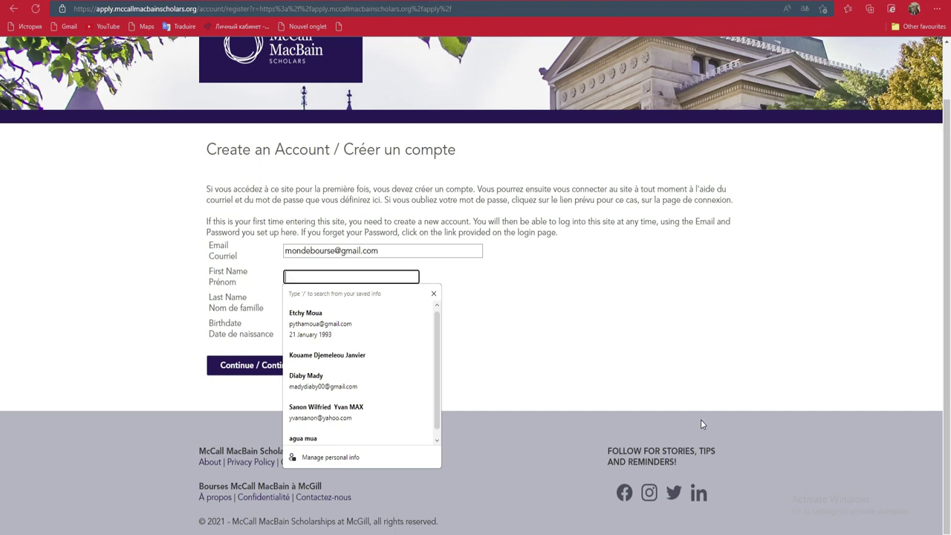
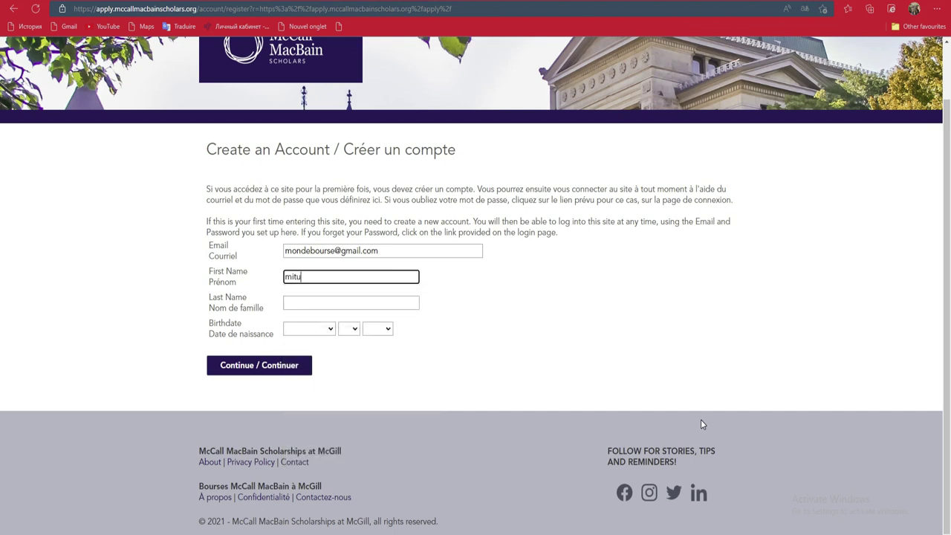
key(Tab)
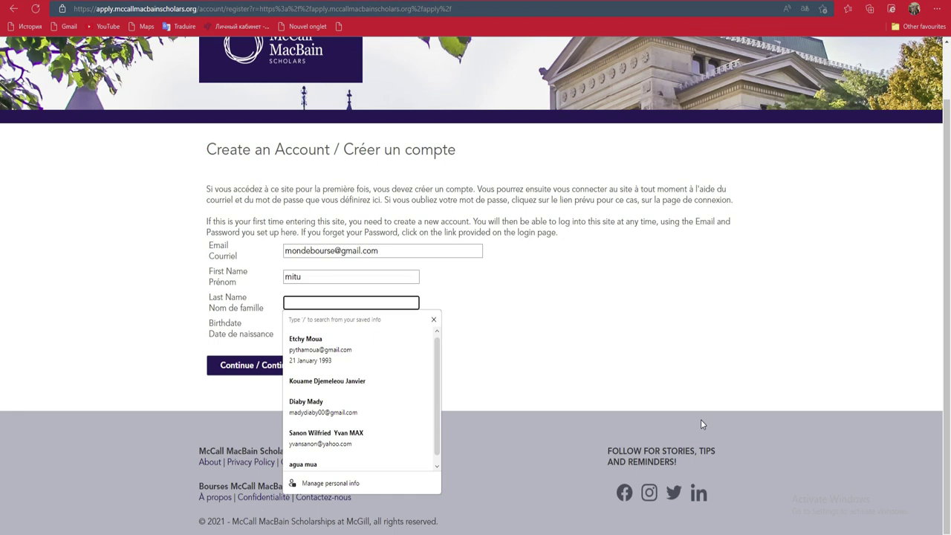
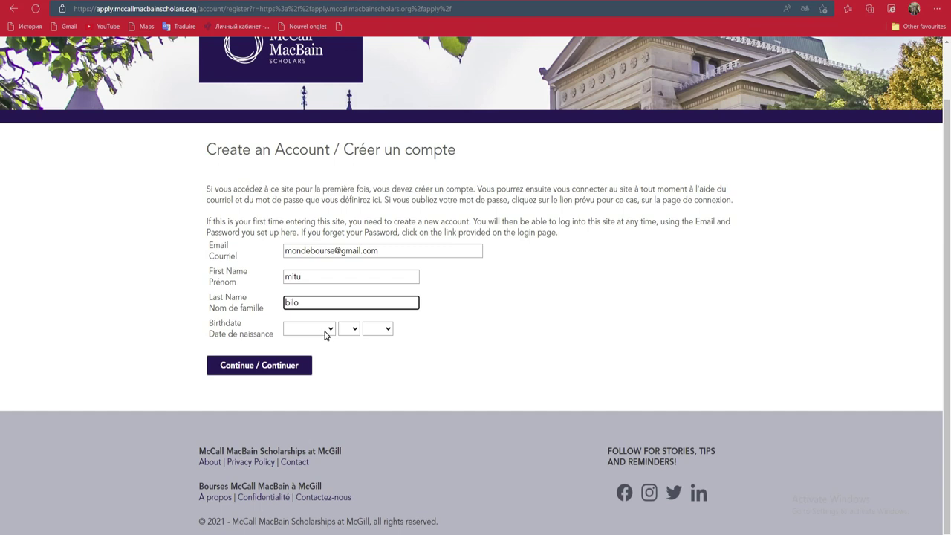
click(325, 331)
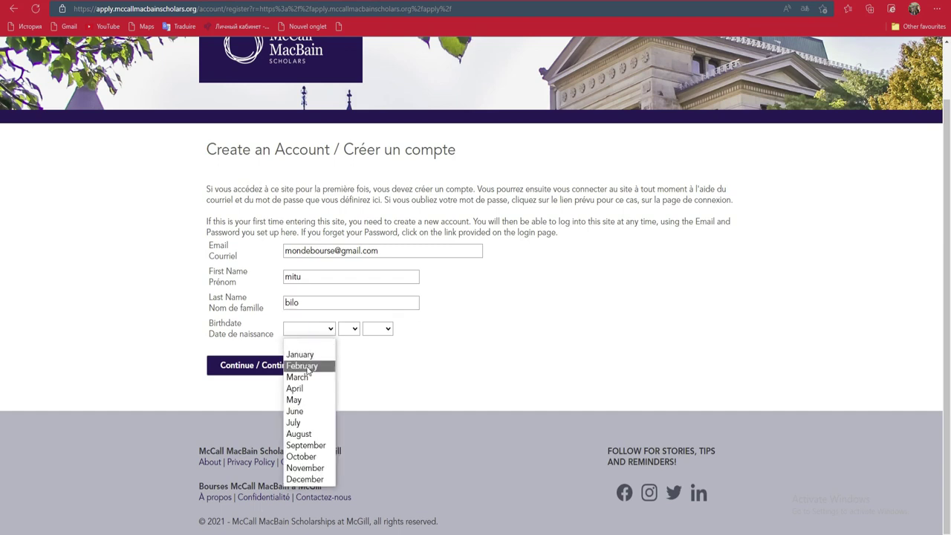
click(306, 368)
click(351, 329)
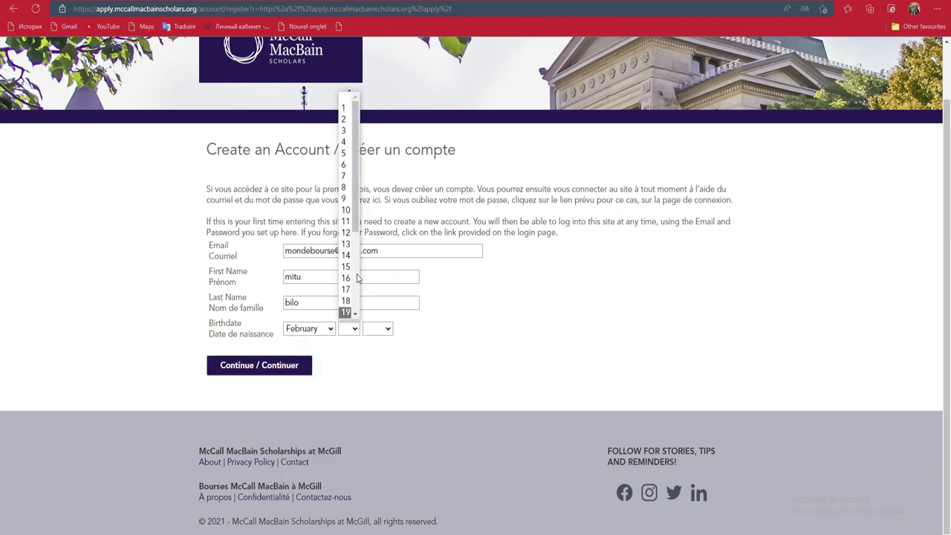
click(344, 176)
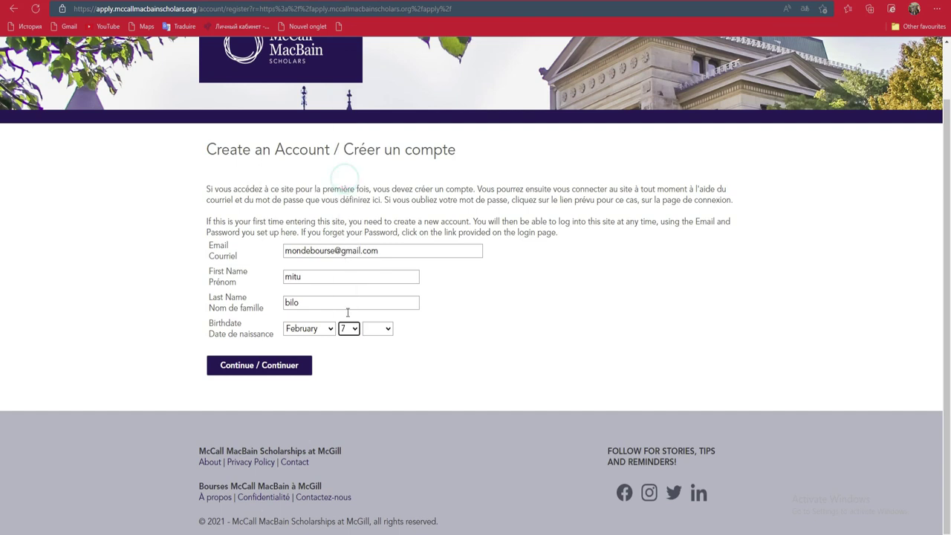
click(386, 330)
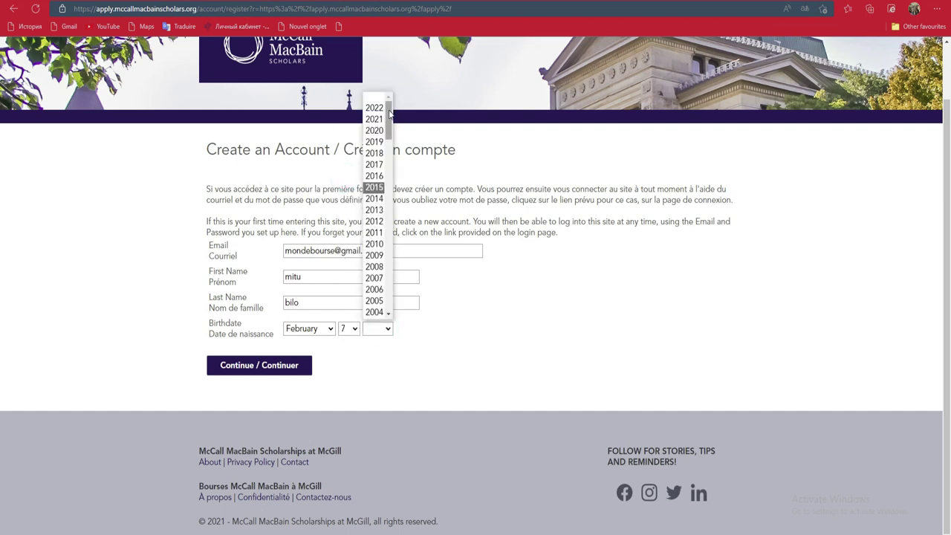
click(375, 289)
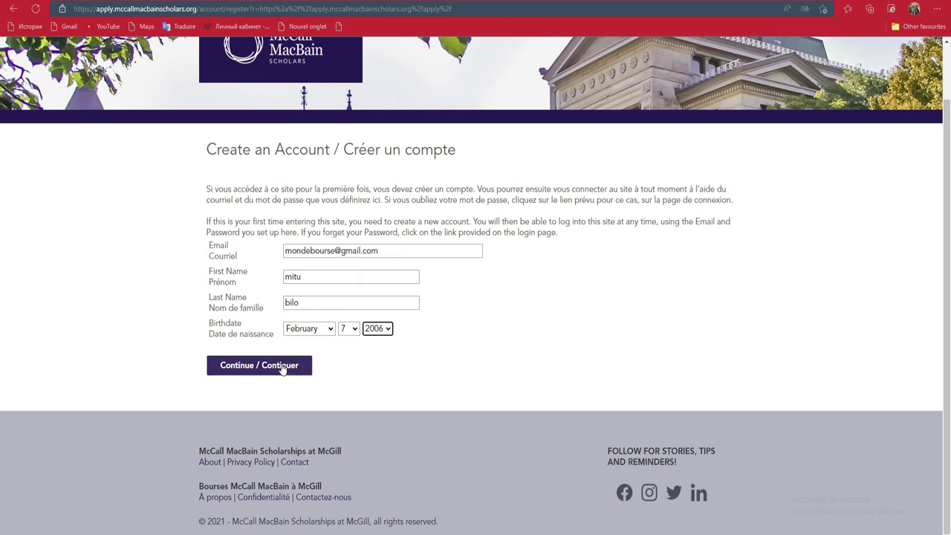
click(283, 368)
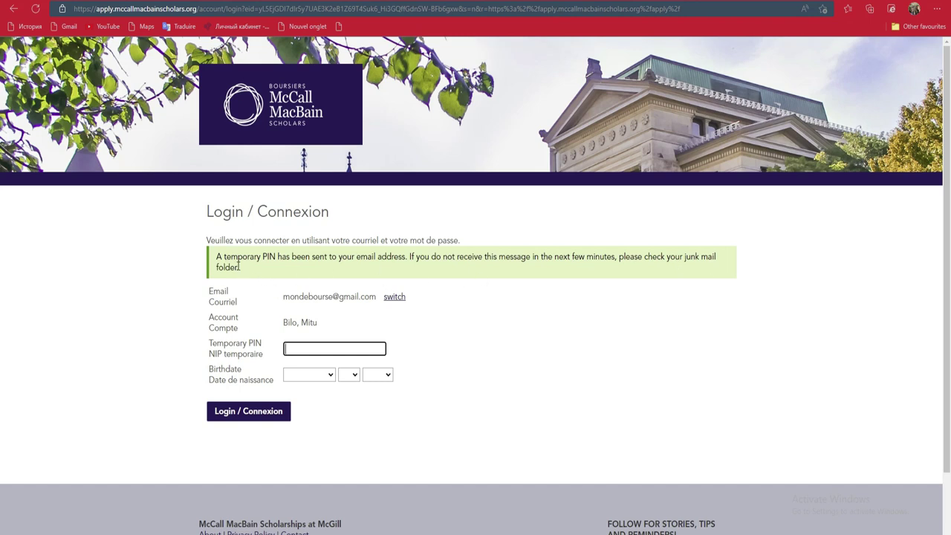
Step: Read the temporary-PIN notice on the login page, then switch to the Gmail inbox
drag(239, 267, 222, 256)
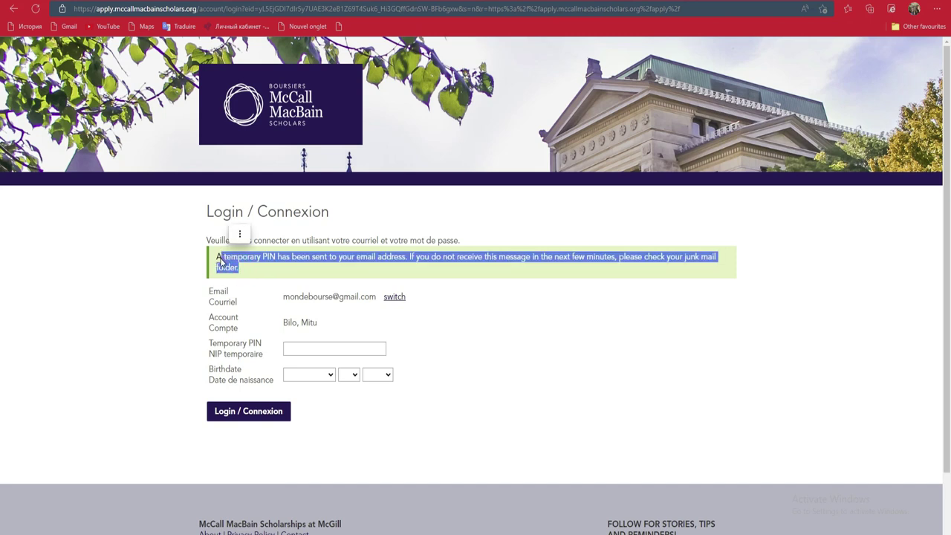
click(292, 348)
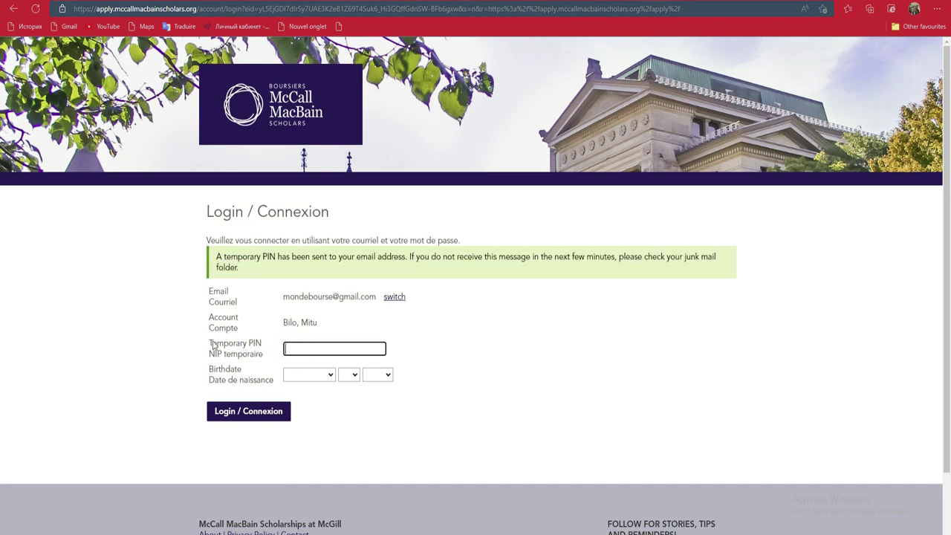
drag(209, 343, 222, 361)
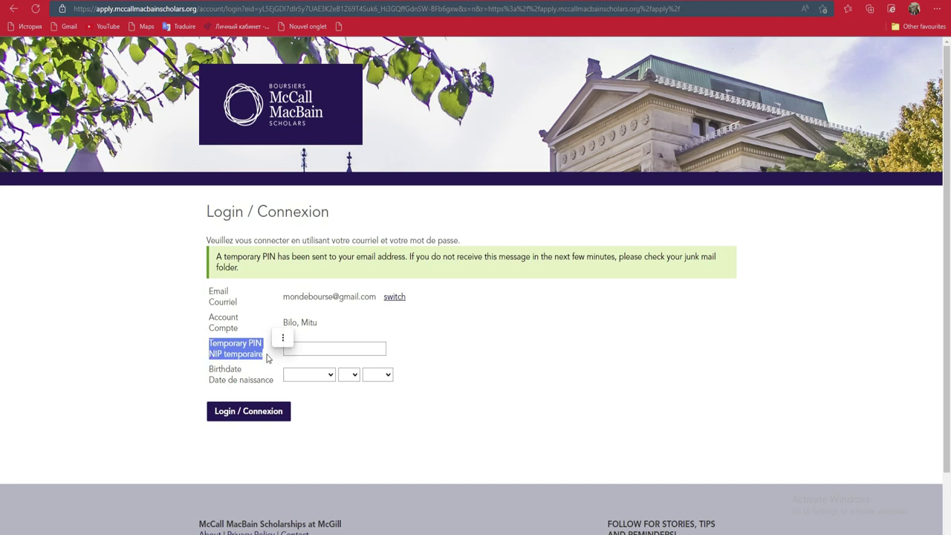
click(340, 353)
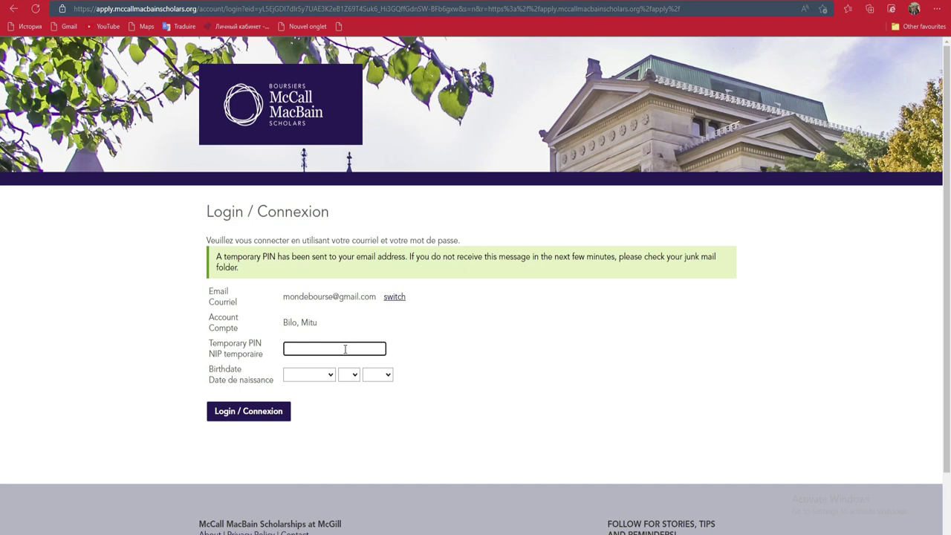
click(582, 339)
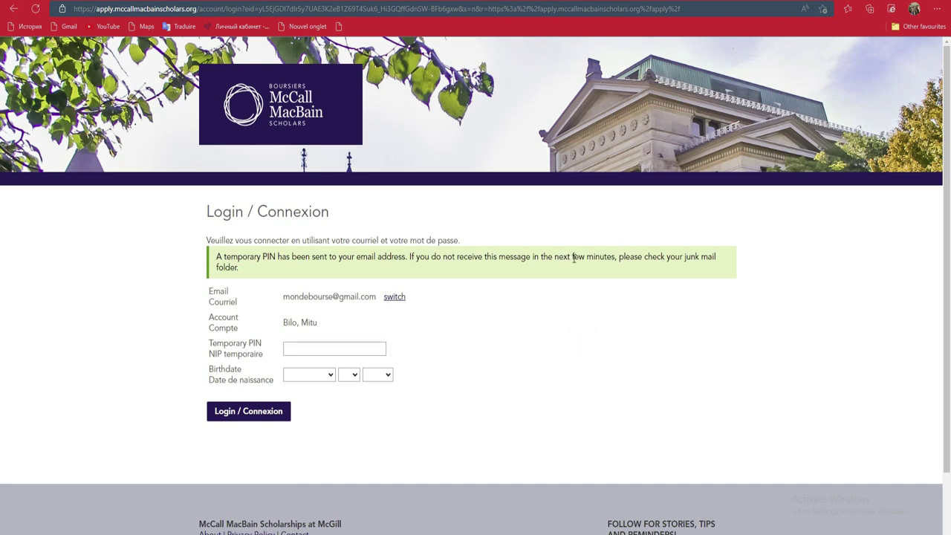
drag(573, 257, 619, 258)
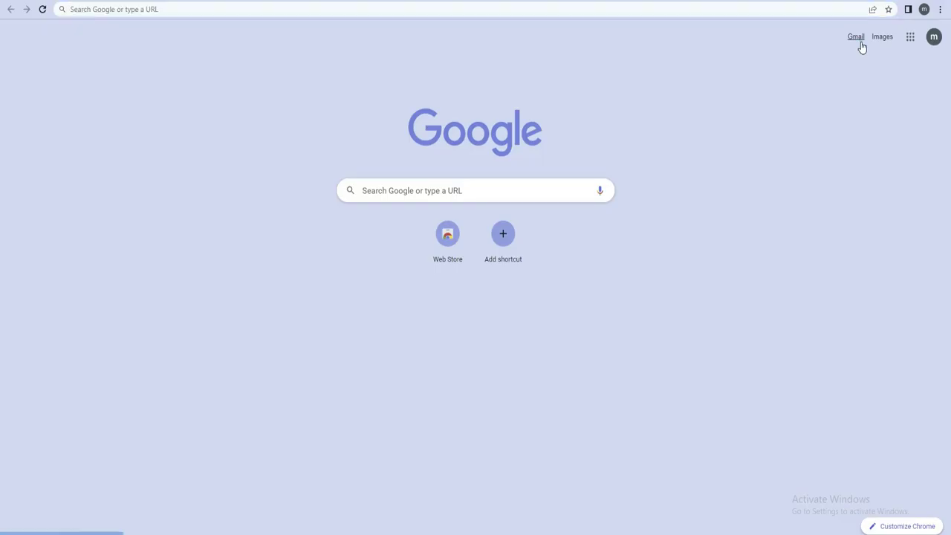
click(860, 42)
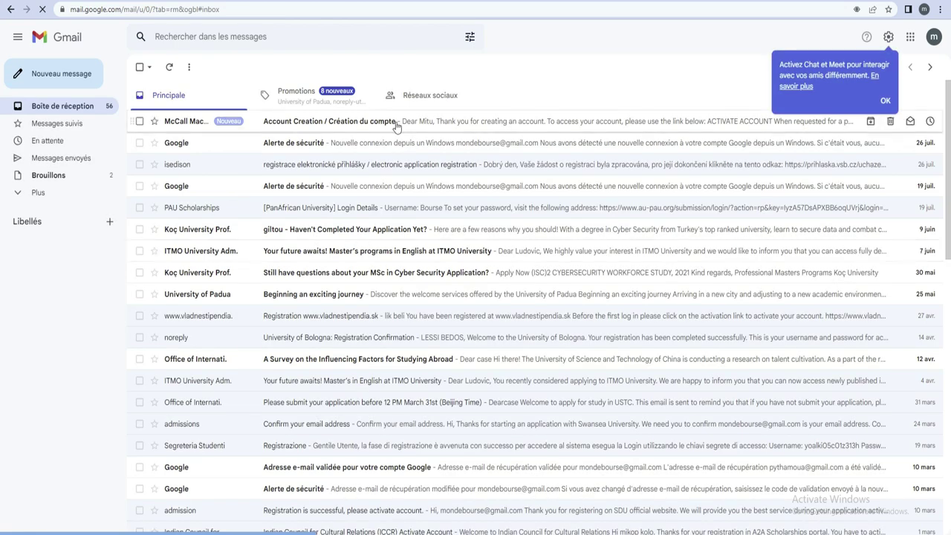
Step: Open the McCall MacBain 'Account Creation / Création du compte' email and copy its temporary PIN
click(396, 126)
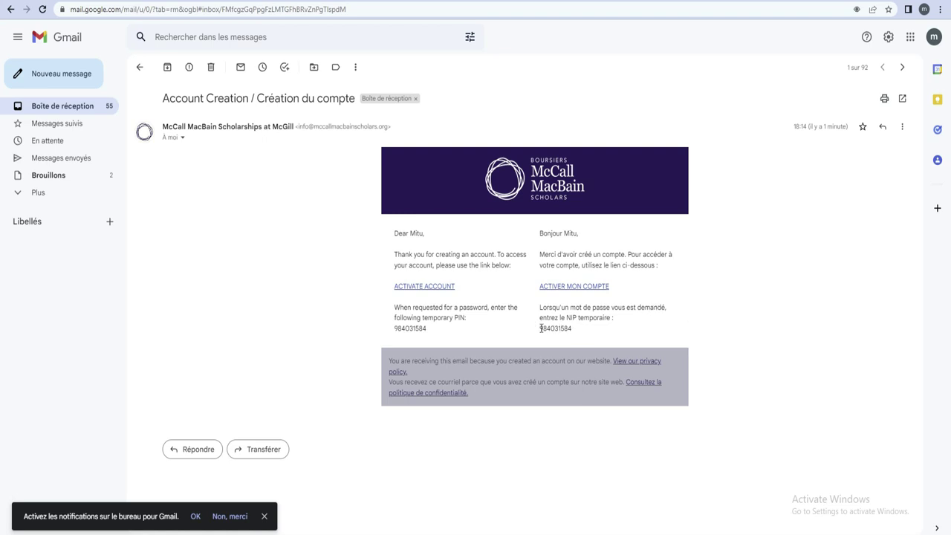
click(565, 287)
drag(538, 329, 577, 330)
right_click(558, 330)
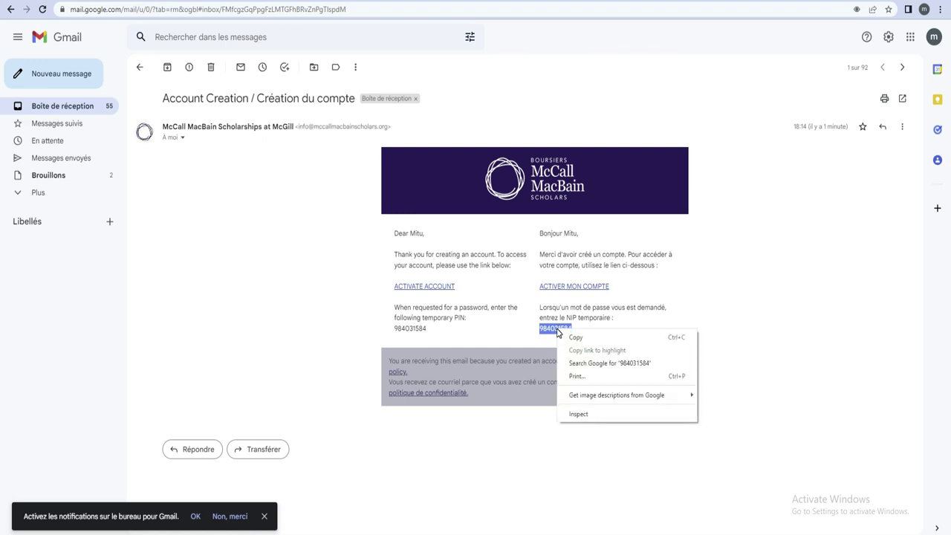
click(575, 336)
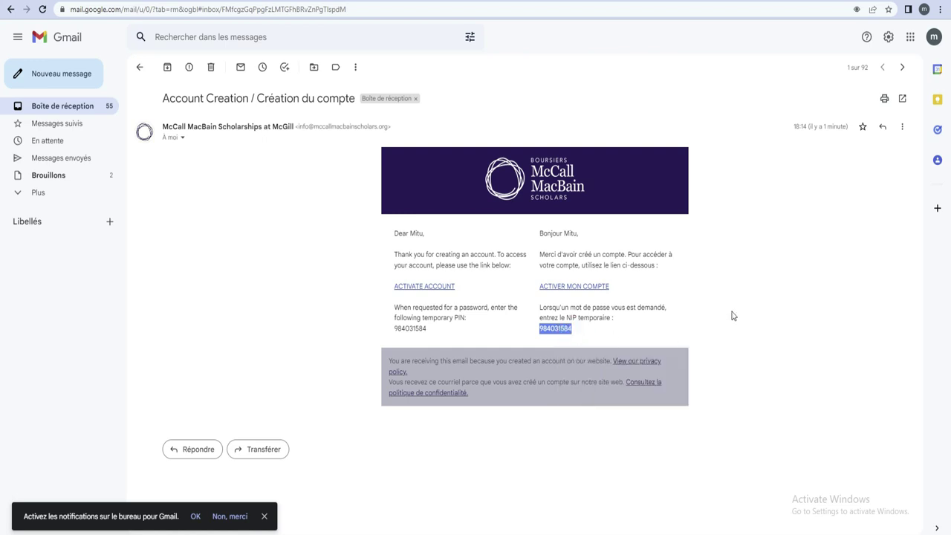
Step: Return to the portal login page and paste the emailed temporary PIN into the PIN field
click(562, 291)
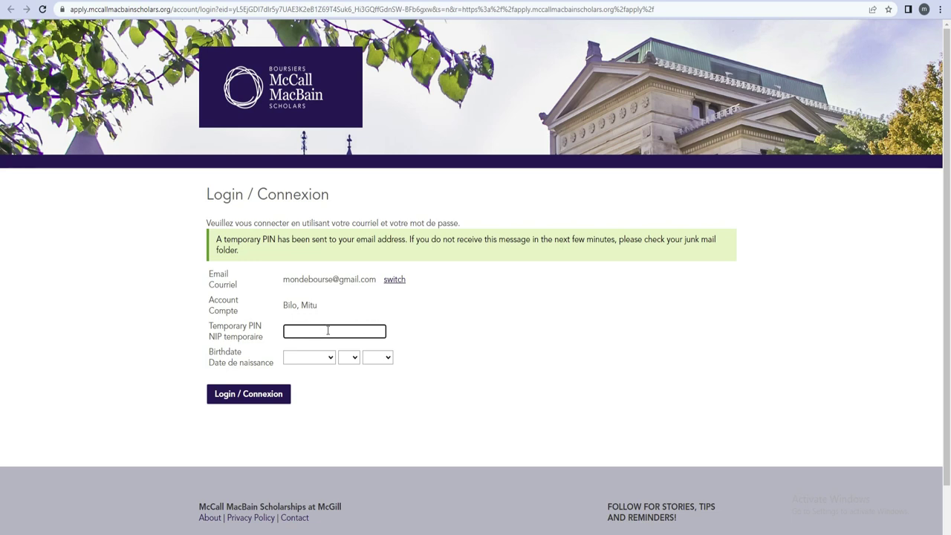
right_click(327, 333)
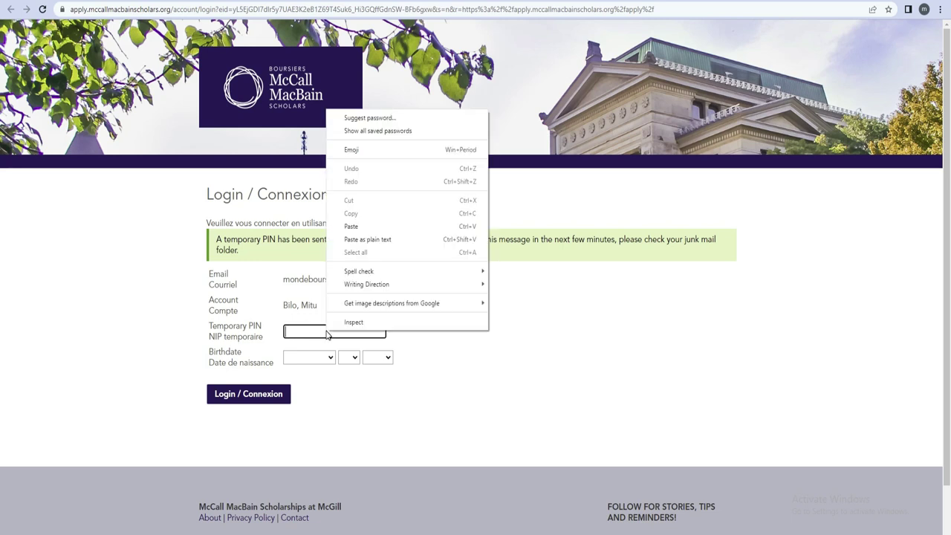
click(360, 226)
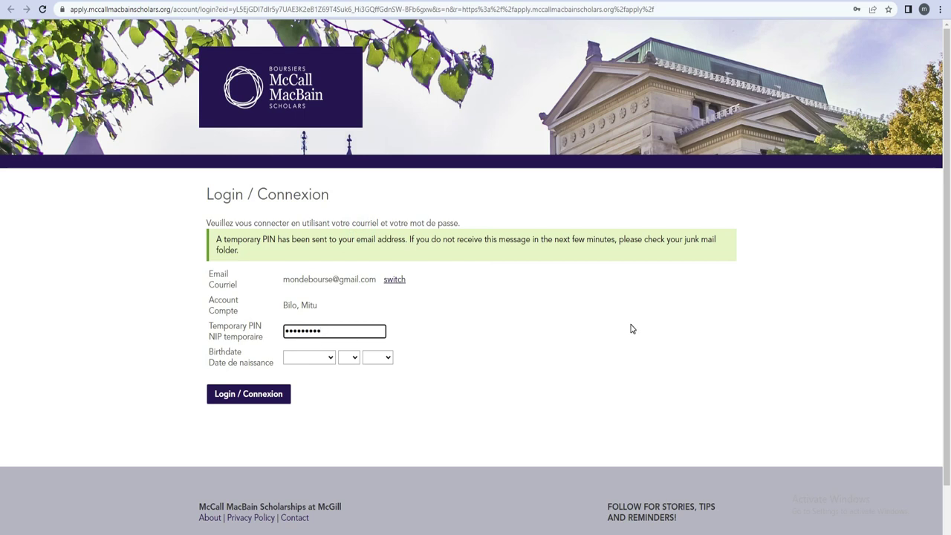
key(alt+Tab)
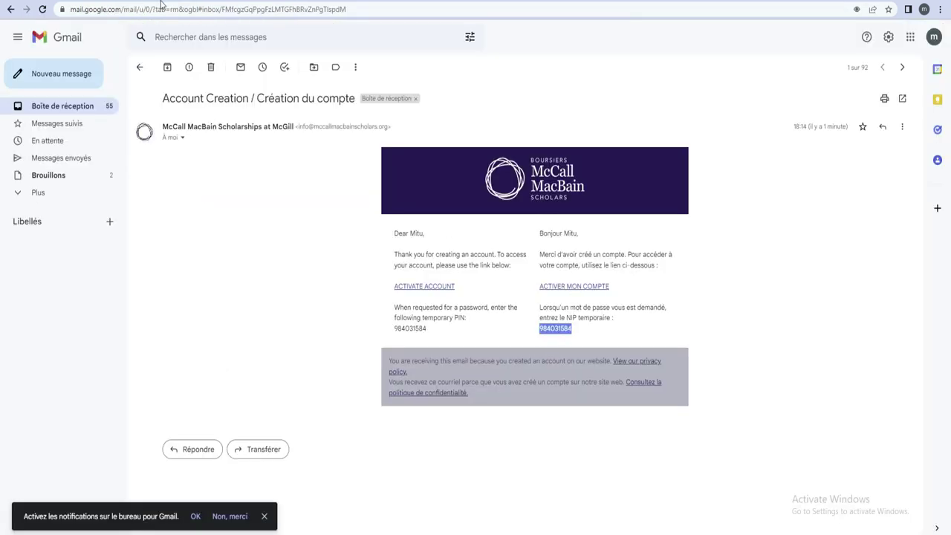
key(alt+Tab)
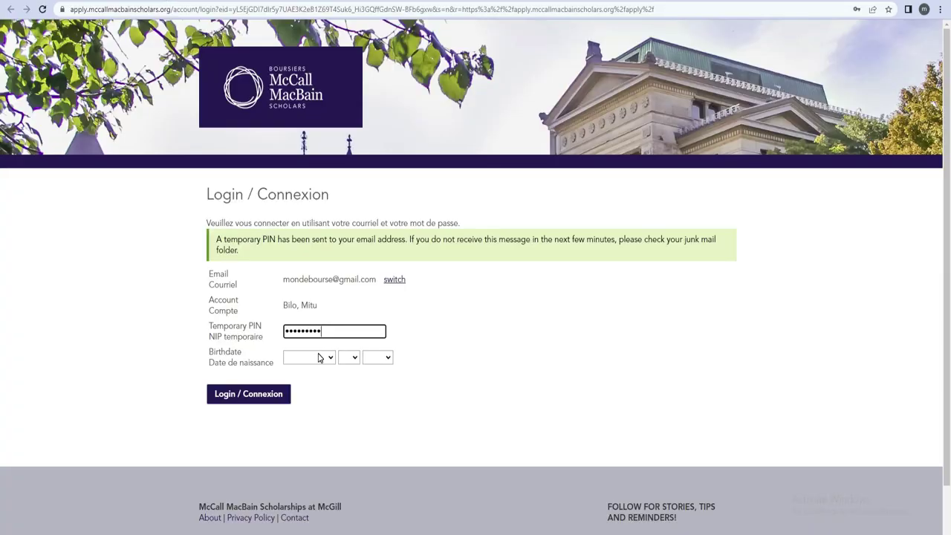
click(329, 359)
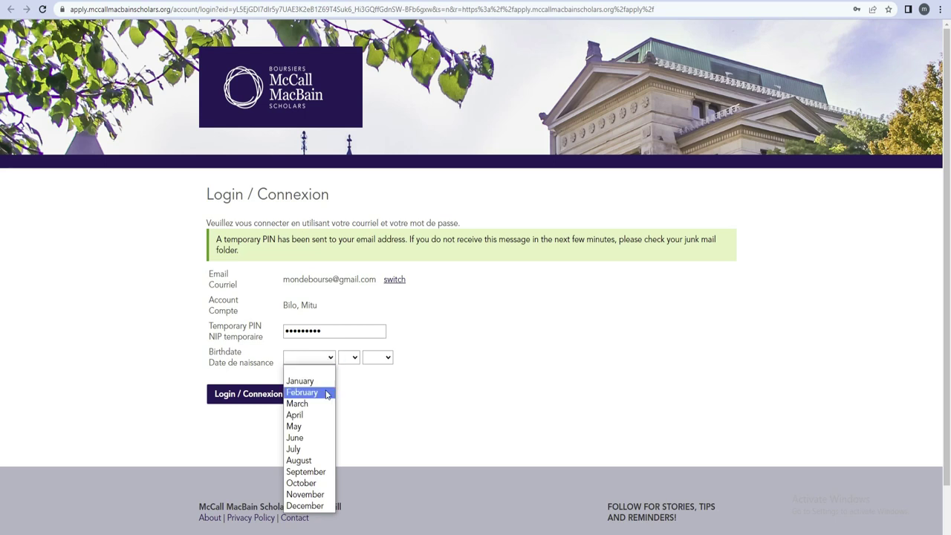
click(327, 394)
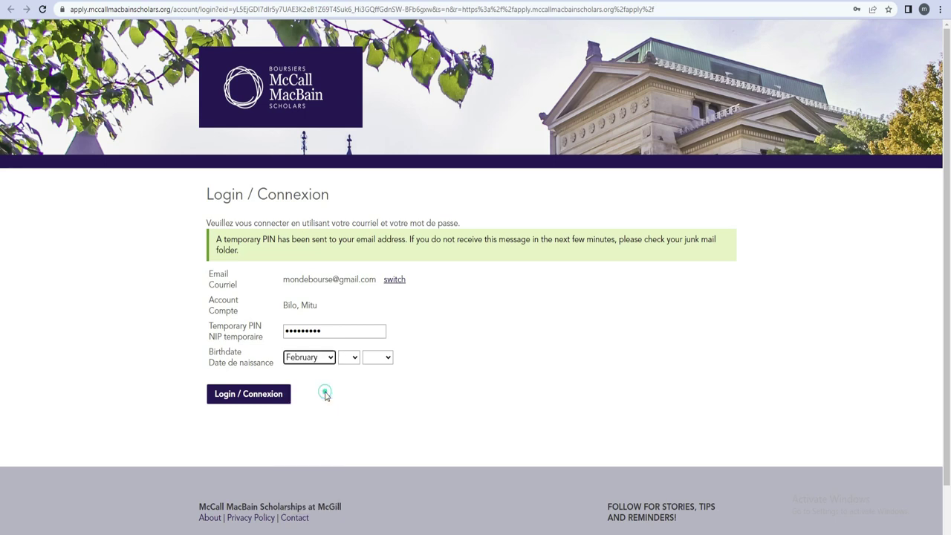
click(347, 358)
click(344, 207)
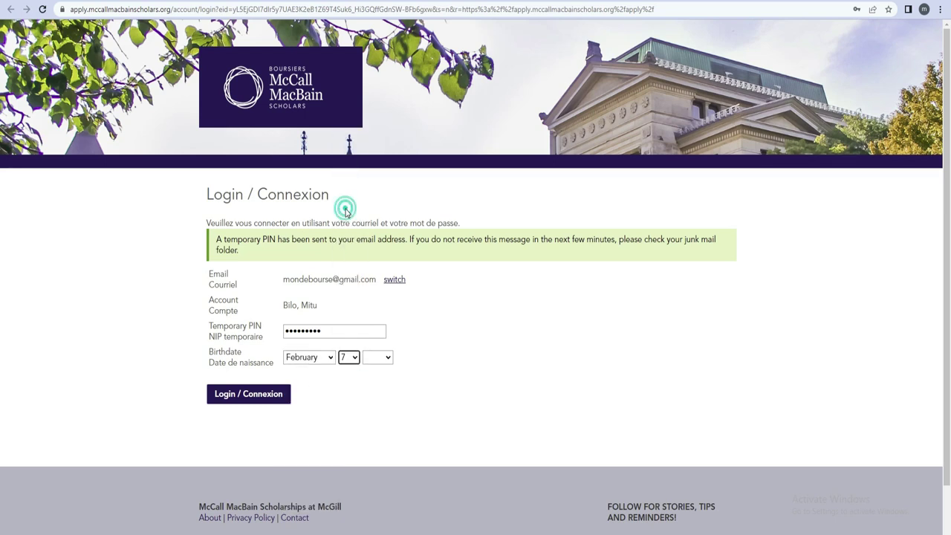
click(374, 359)
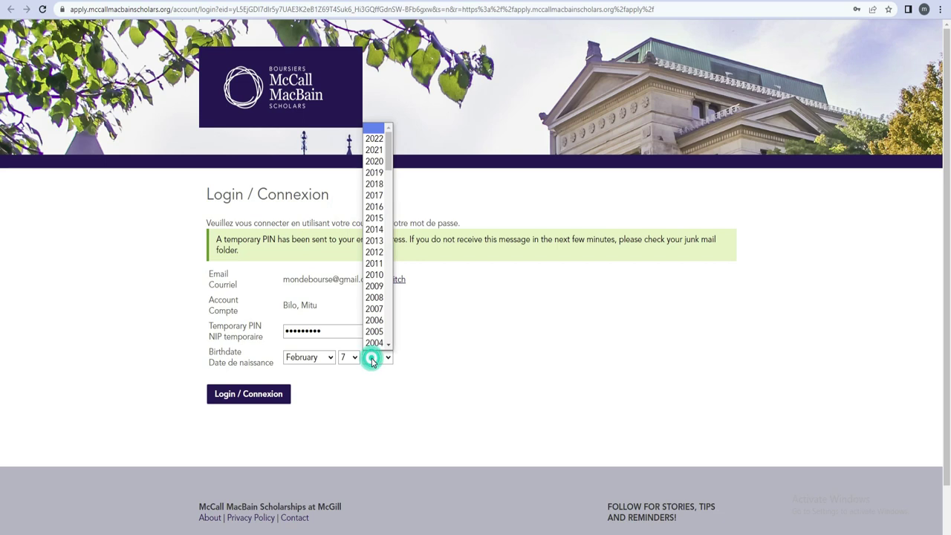
click(374, 321)
click(264, 395)
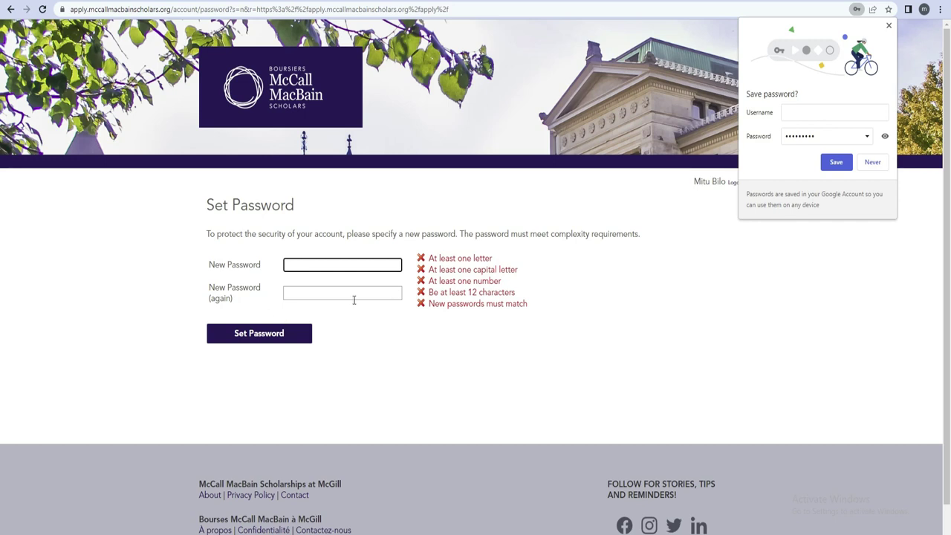
Step: Decline Chrome's save-password offer and enter a 12-character password with a capital letter and numbers
click(872, 163)
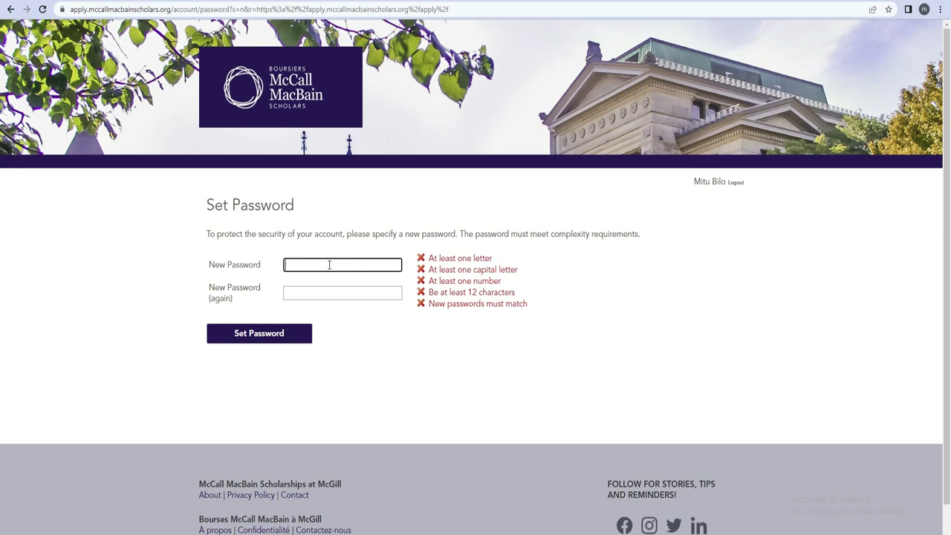
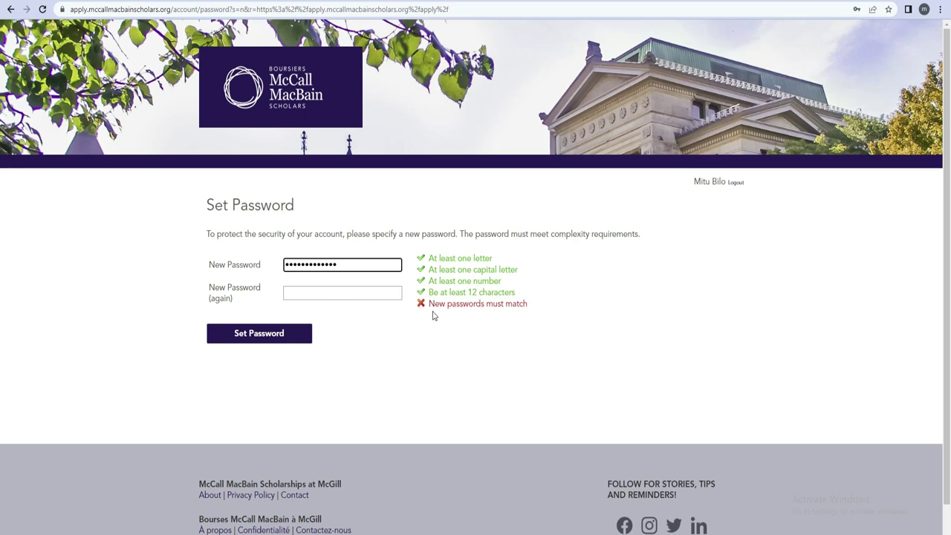
Step: Enter the password confirmation, then select and retype it
click(304, 295)
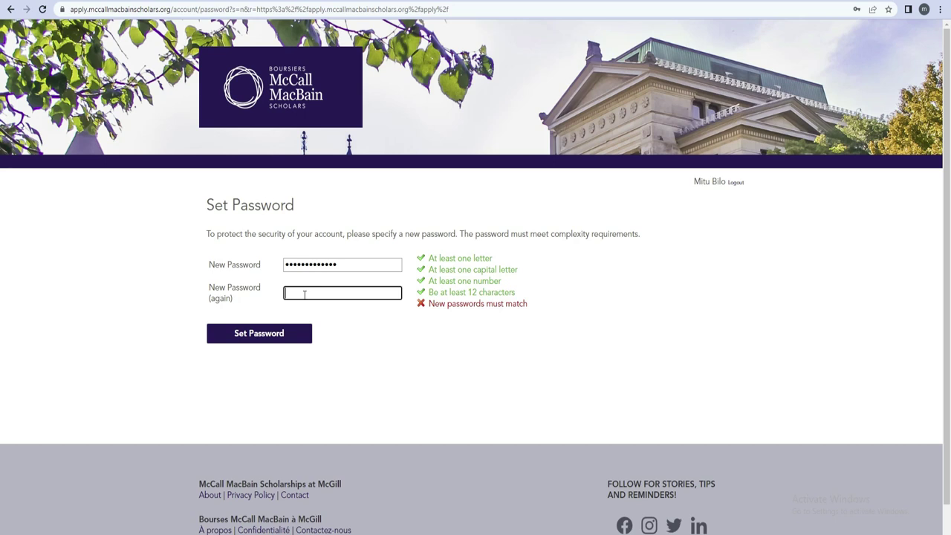
text(•••••••••••••••)
drag(340, 292, 278, 298)
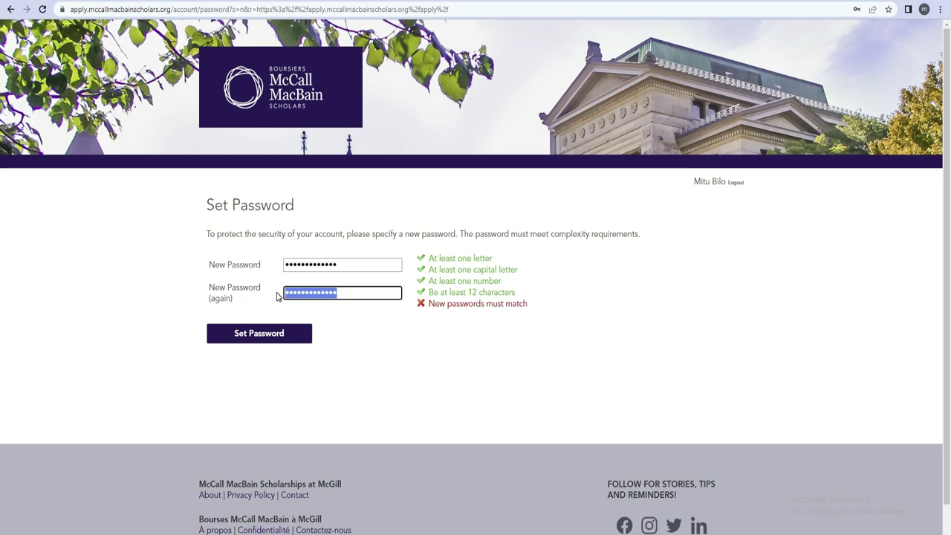
text(a)
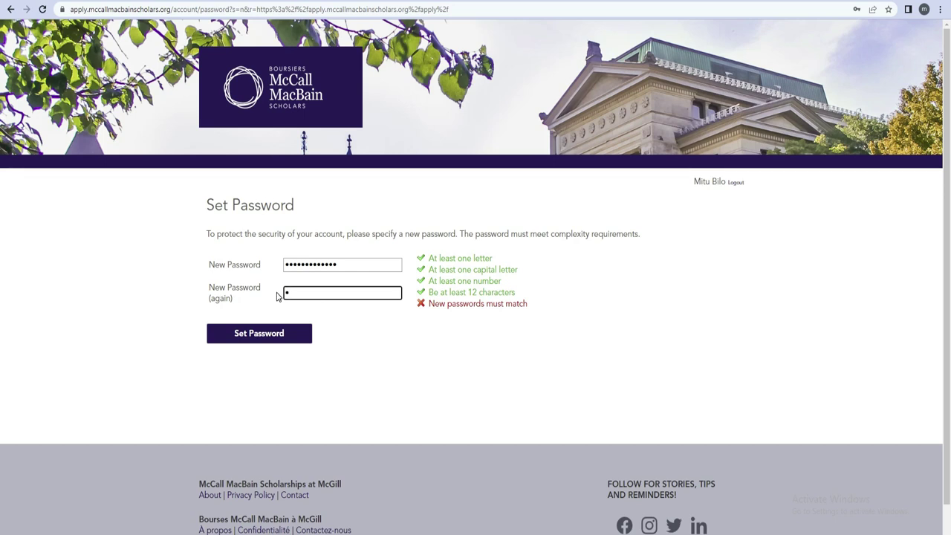
text(aaa)
text(*****)
Step: Dismiss the passwords-must-match alerts and retype the first new password so both match
click(274, 341)
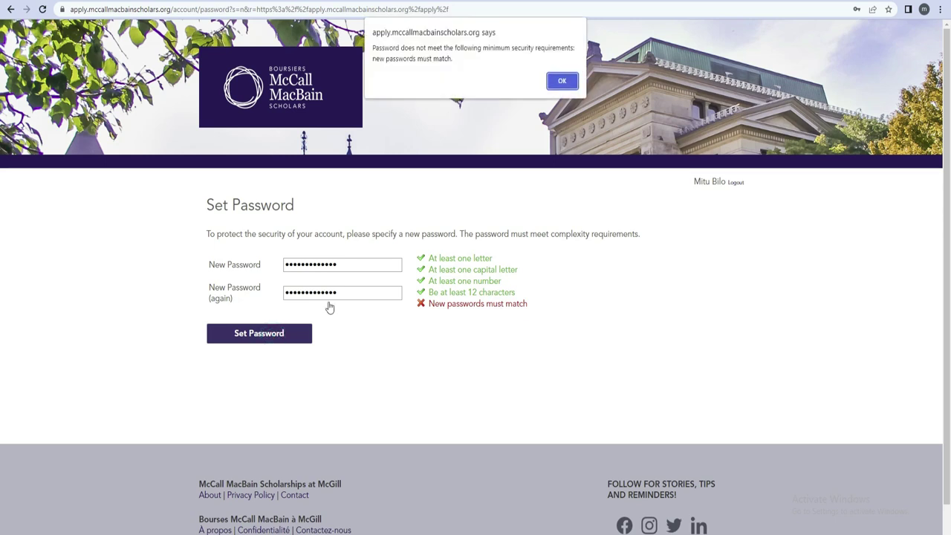
click(563, 83)
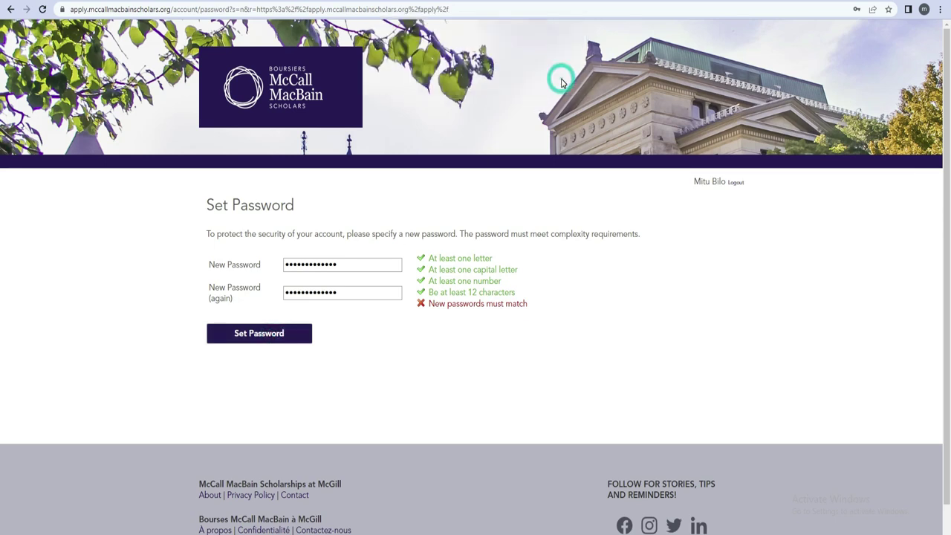
click(302, 335)
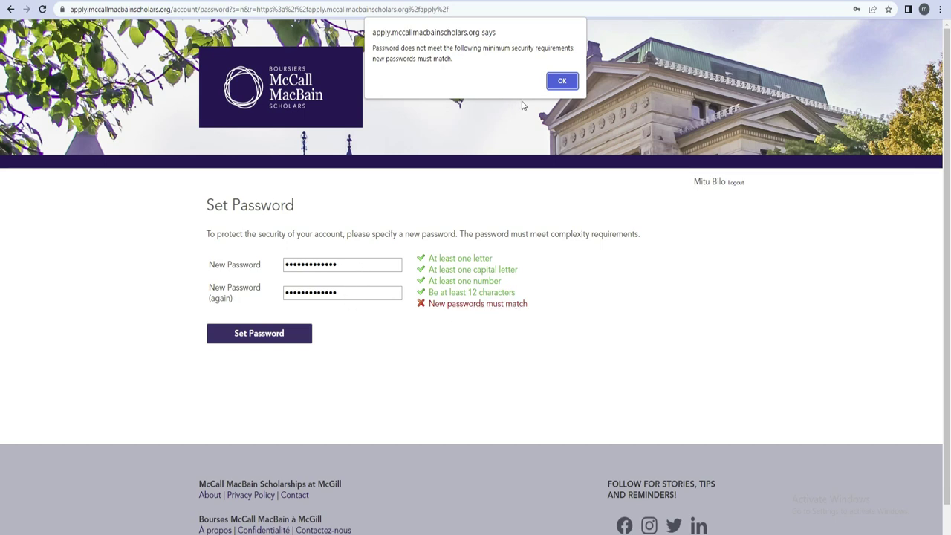
click(559, 82)
drag(349, 262, 278, 268)
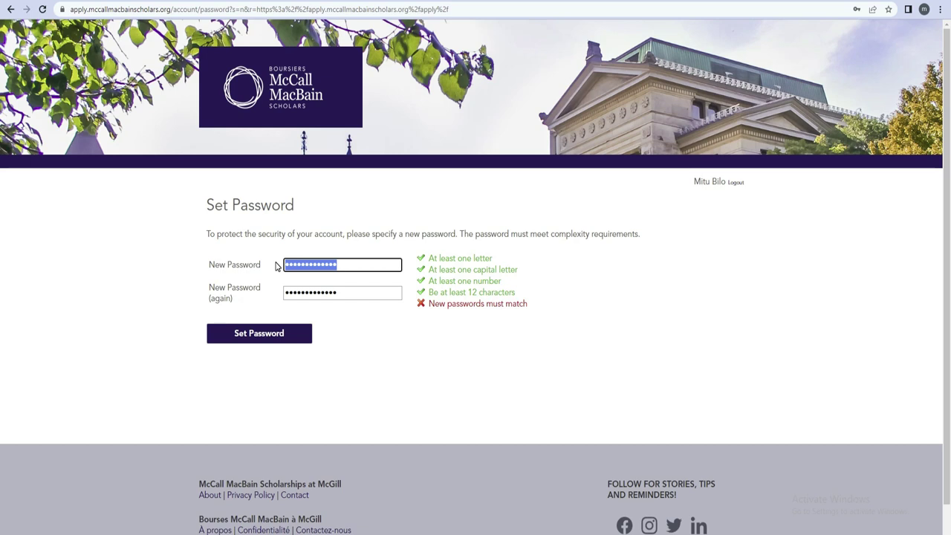
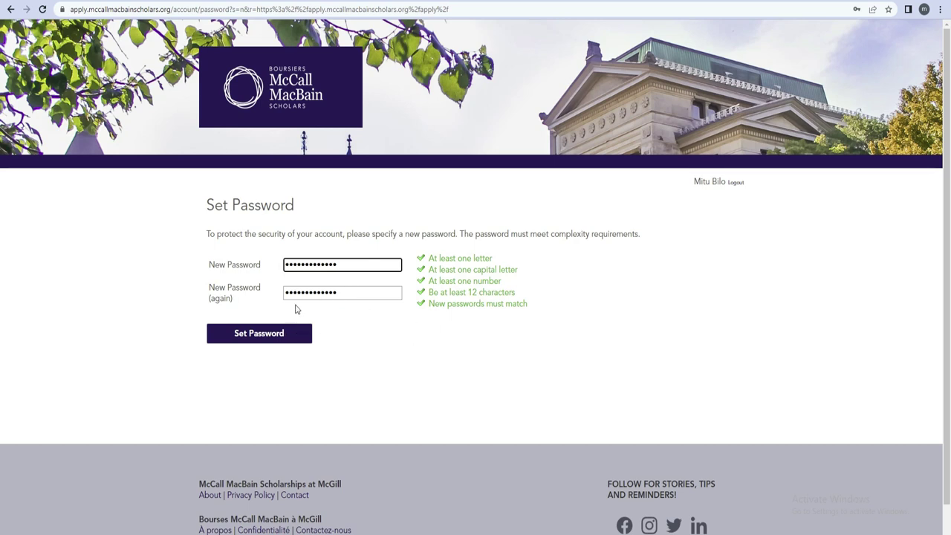
Step: Submit the matching password, decline Chrome's save-password offer, and scroll the Scholarship Application welcome page
click(258, 336)
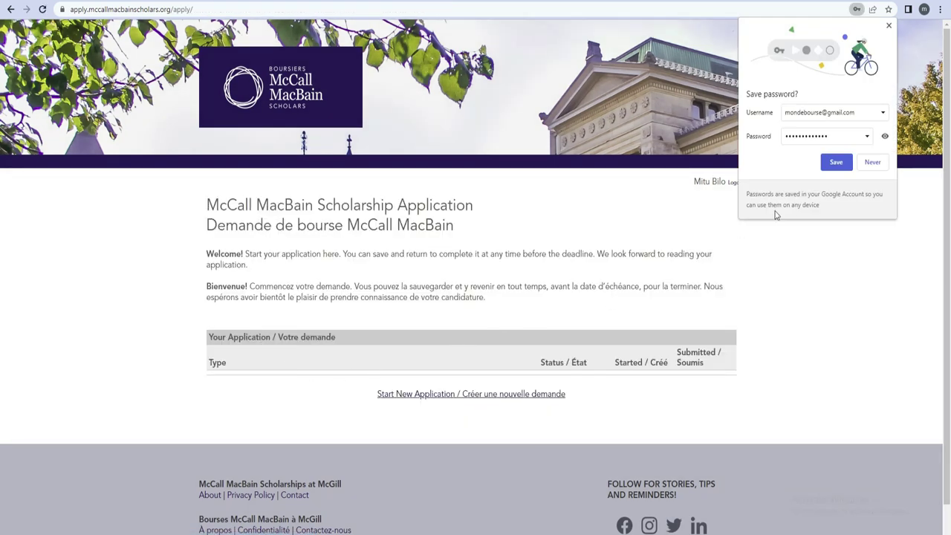
click(873, 163)
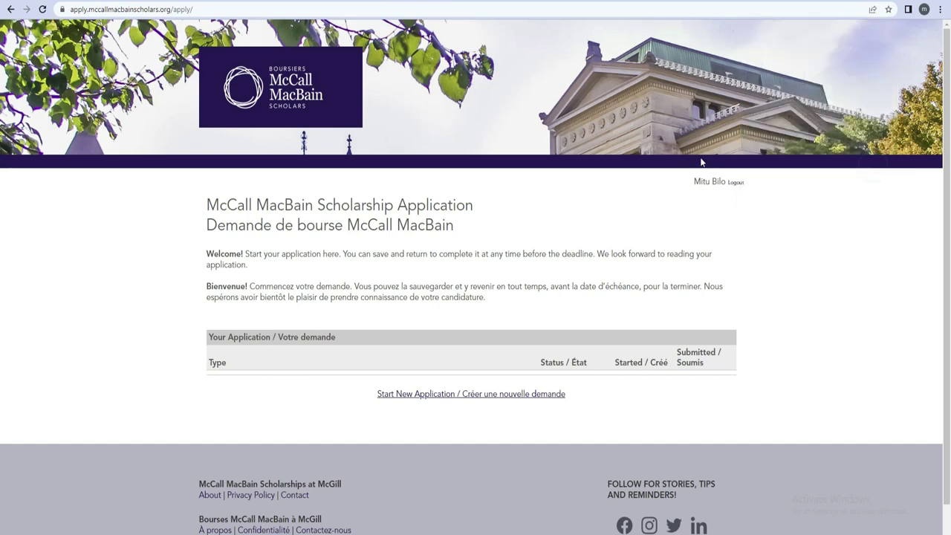
scroll(1, 172, down, 1)
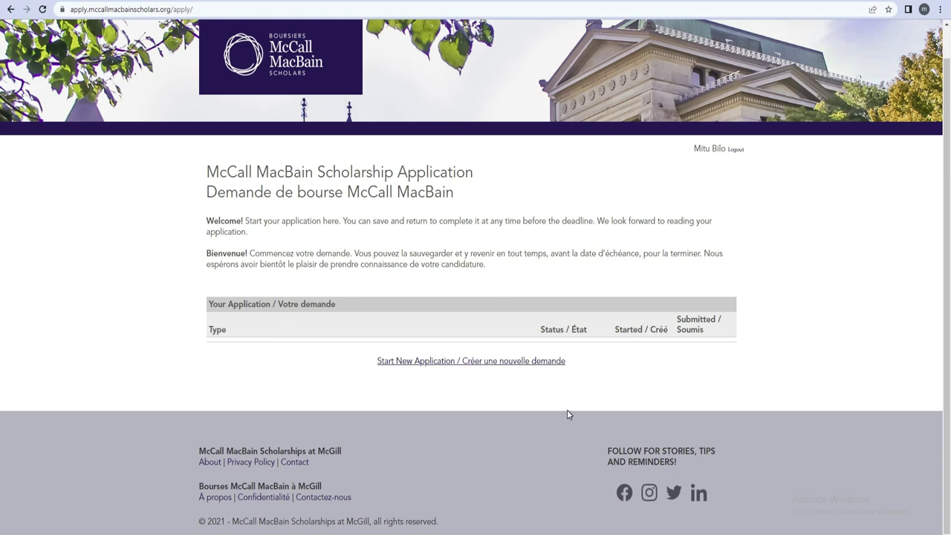
Step: Create and open a new 2022-2023 scholarship application, selecting the Français / French form to reveal Admissibilité
click(474, 364)
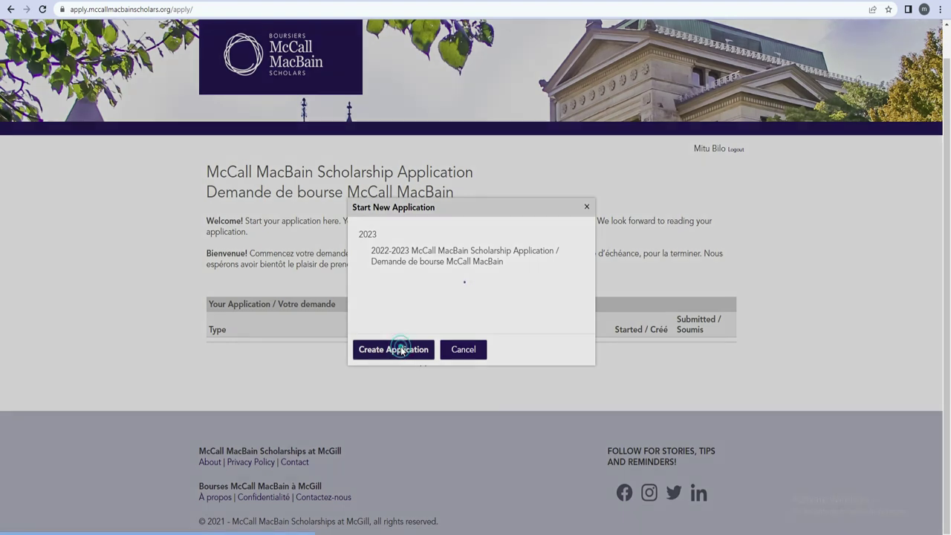
click(401, 351)
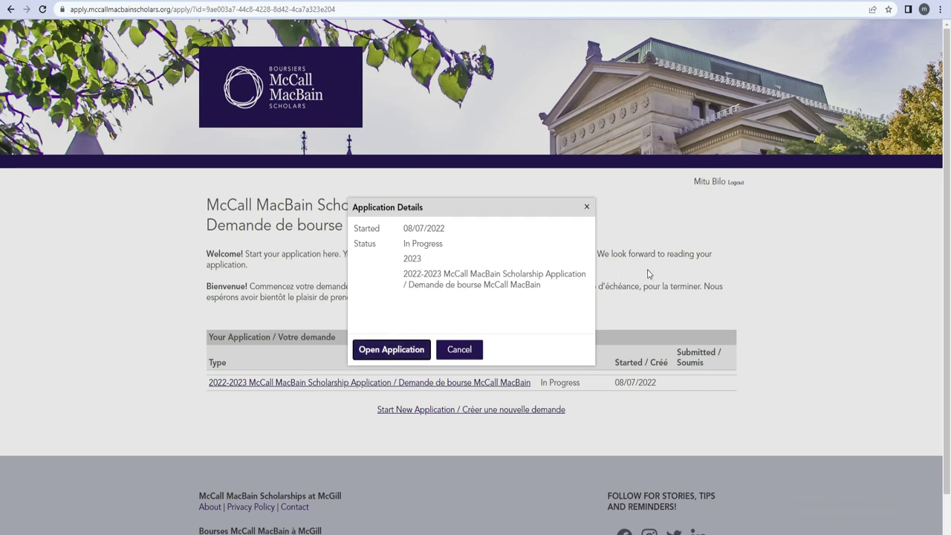
click(402, 352)
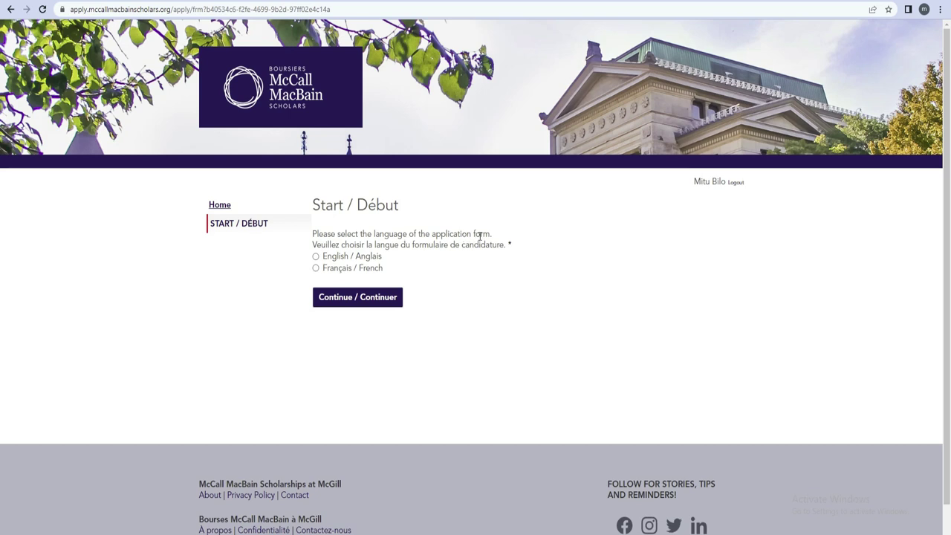
click(316, 269)
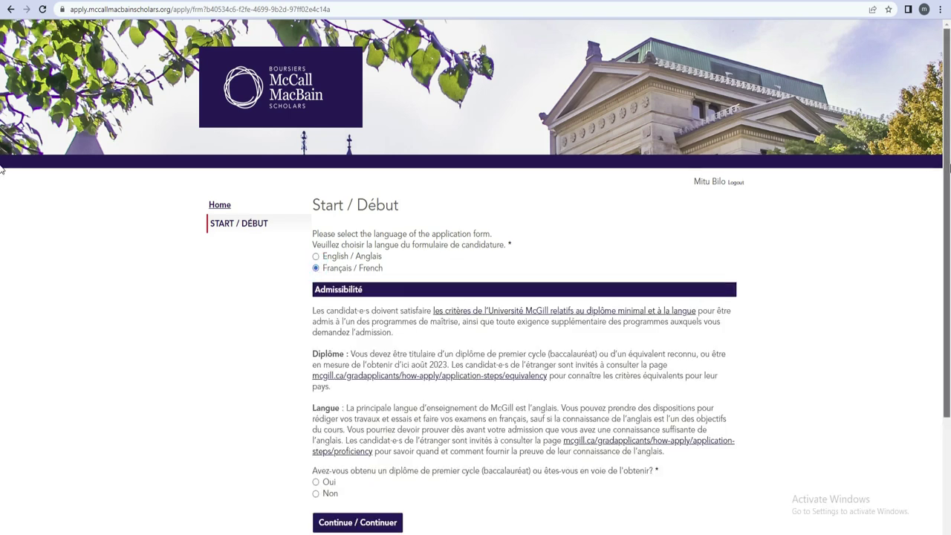
scroll(2, 167, down, 3)
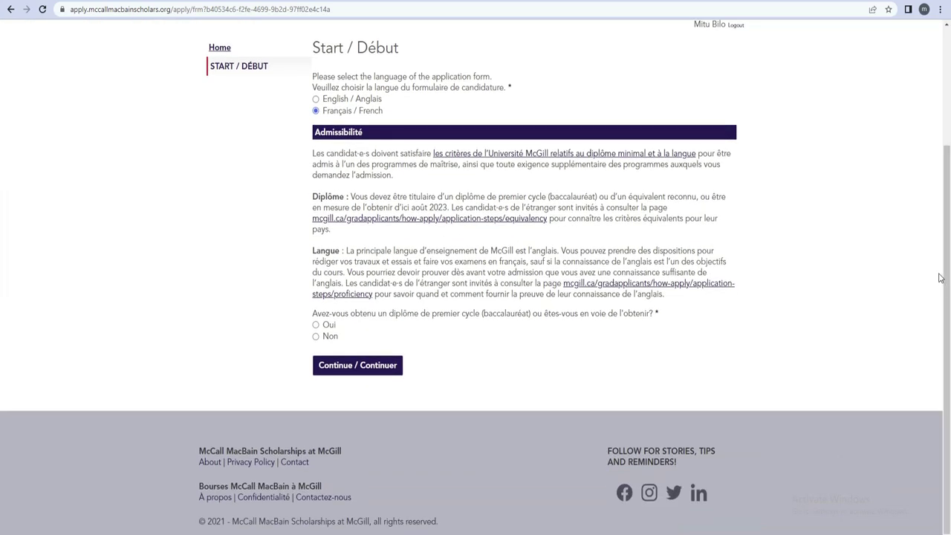